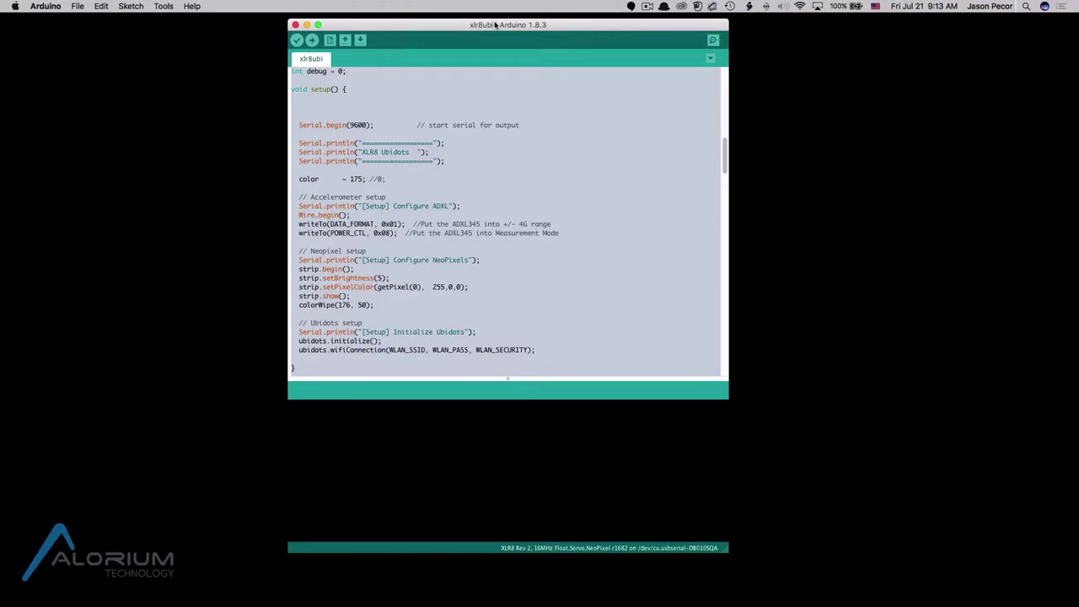
# Open the serial port list and dismiss it, keeping the currently selected port.
pyautogui.click(165, 7)
pyautogui.moveTo(227, 119)
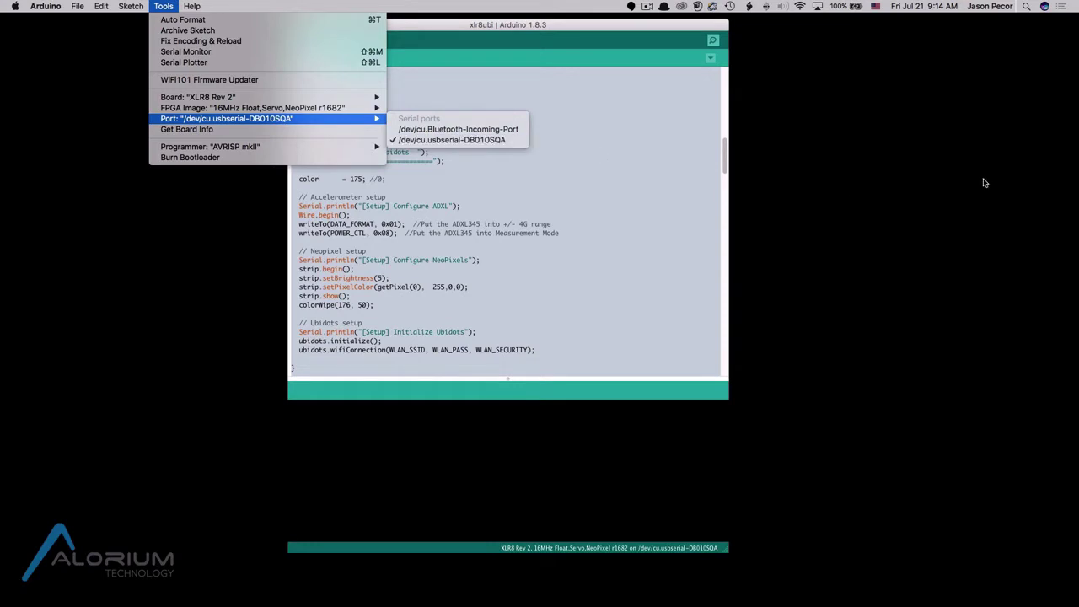
pyautogui.click(887, 175)
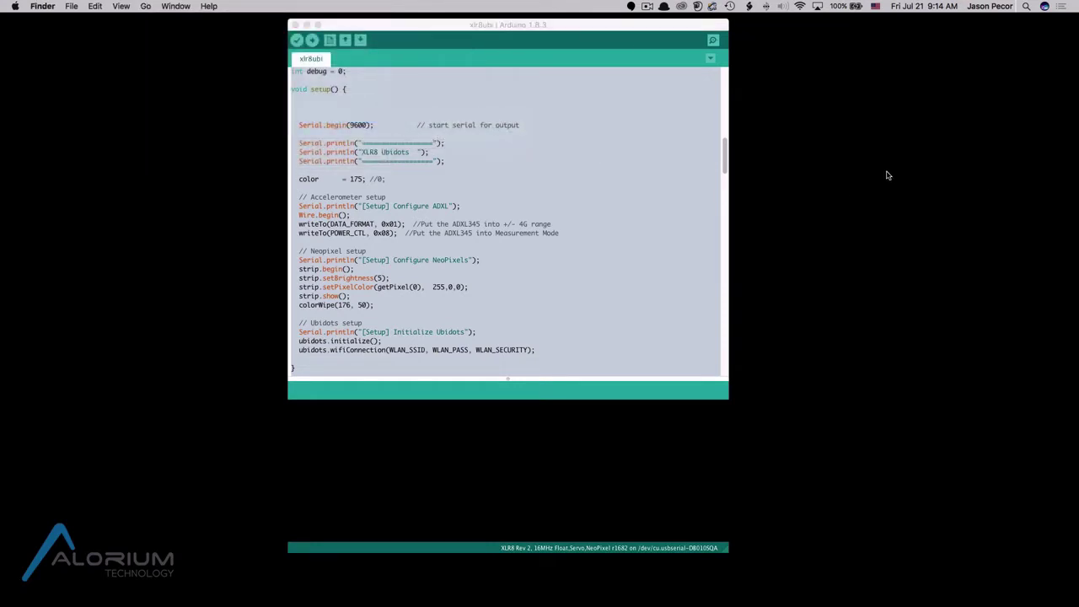
# Switch to Chrome and restore the minimized FTDI AN_134 Mac OS X driver guide.
pyautogui.press('super+Tab')
pyautogui.press('super+Tab')
pyautogui.press('super+Tab')
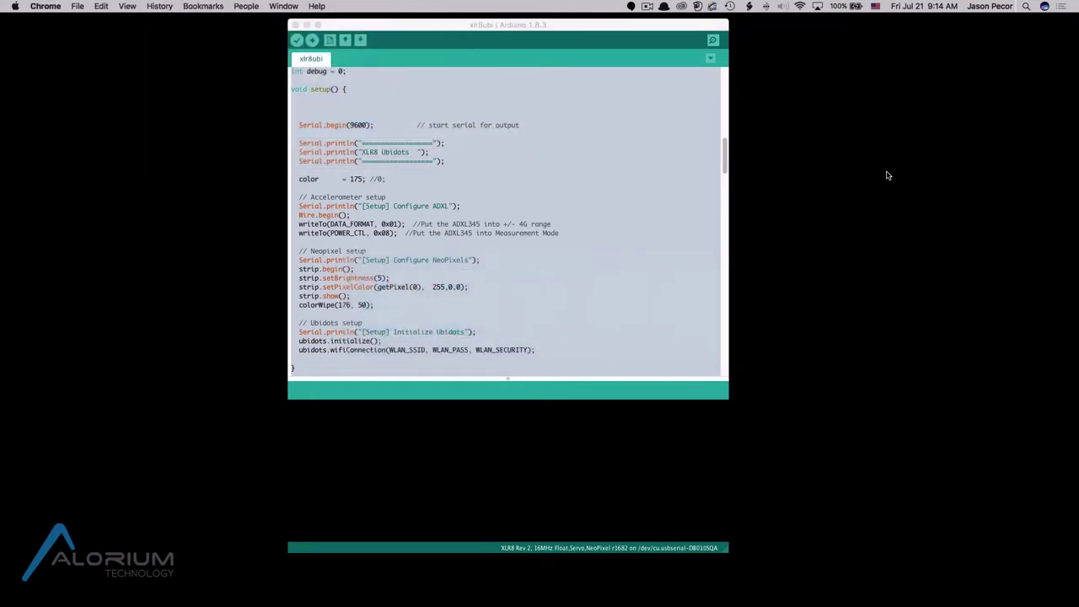
pyautogui.click(727, 596)
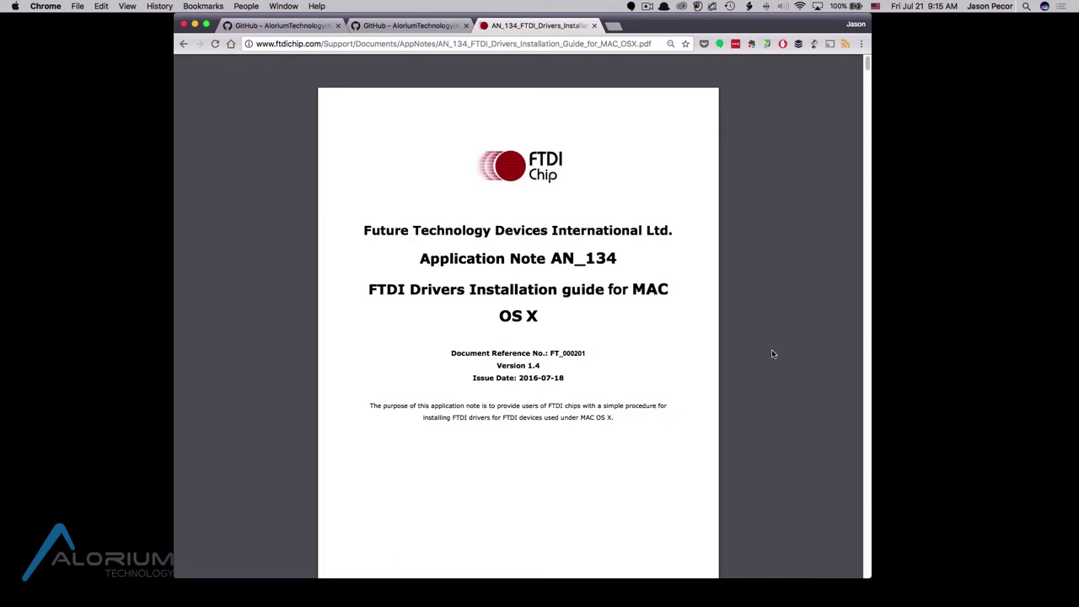
# Scroll to the table of contents and jump to section 4, 'Uninstalling FTDI Drivers on OS X'.
pyautogui.scroll(-5, 772, 354)
pyautogui.scroll(-3, 772, 354)
pyautogui.scroll(-2, 773, 354)
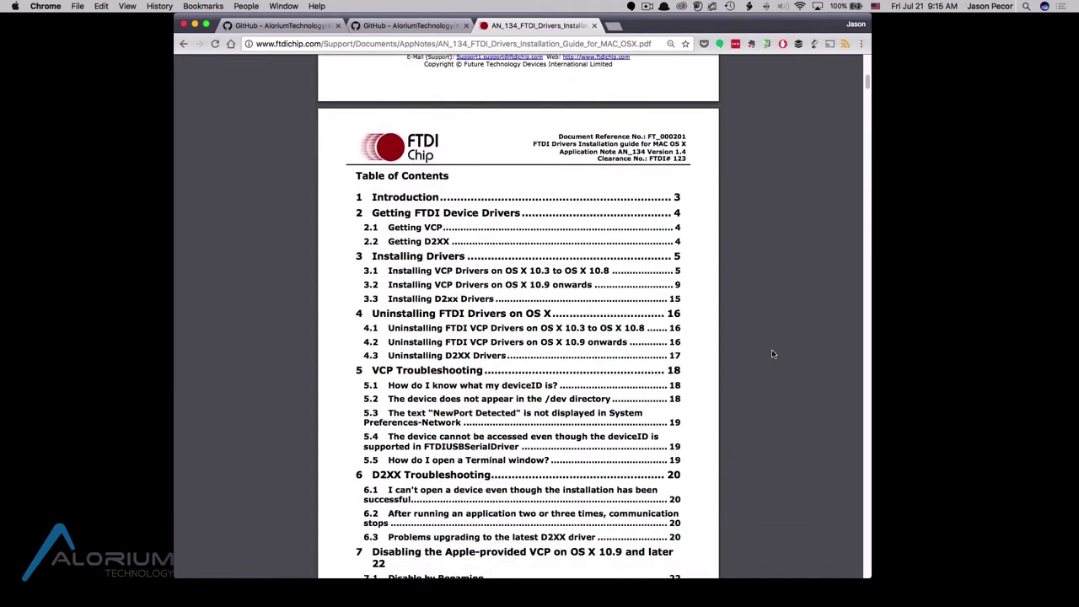
pyautogui.click(676, 316)
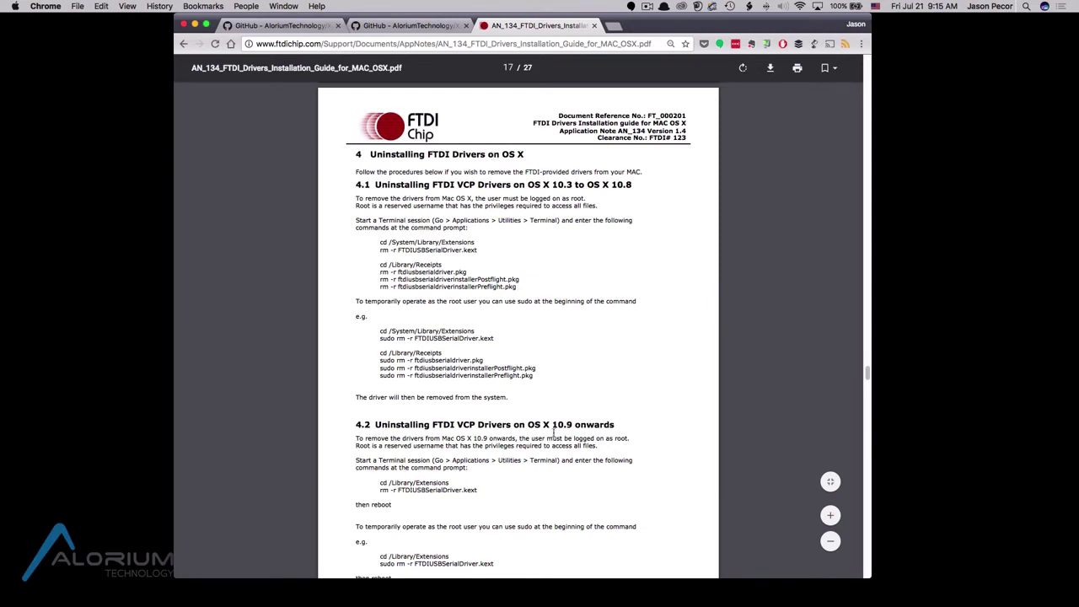
# Highlight the 'OS X 10.9 onwards' heading, then read through sections 4.1–4.3.
pyautogui.moveTo(553, 427); pyautogui.dragTo(620, 425)
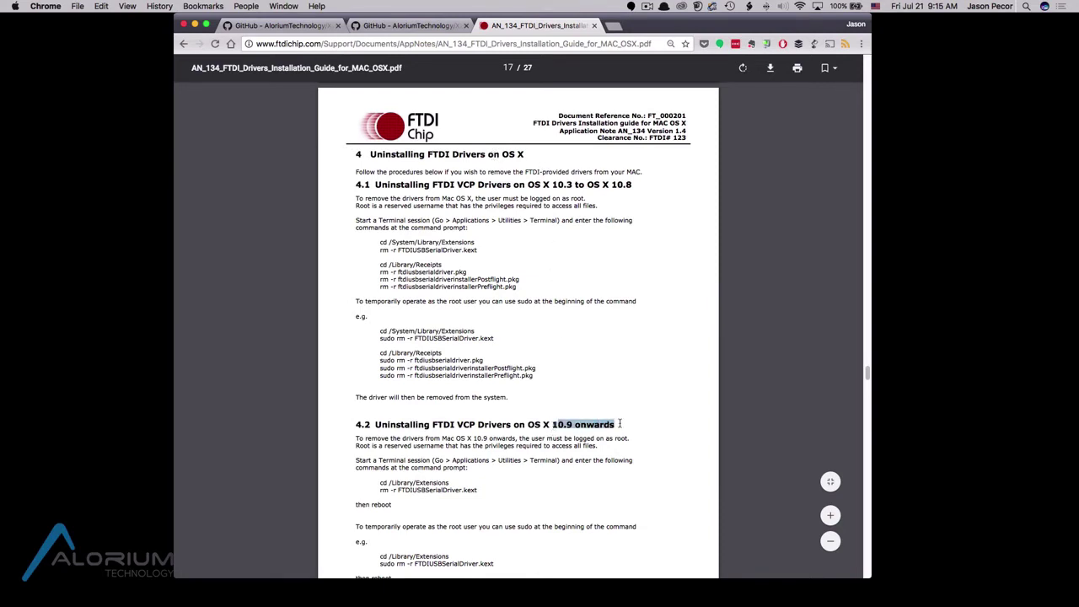
pyautogui.click(620, 424)
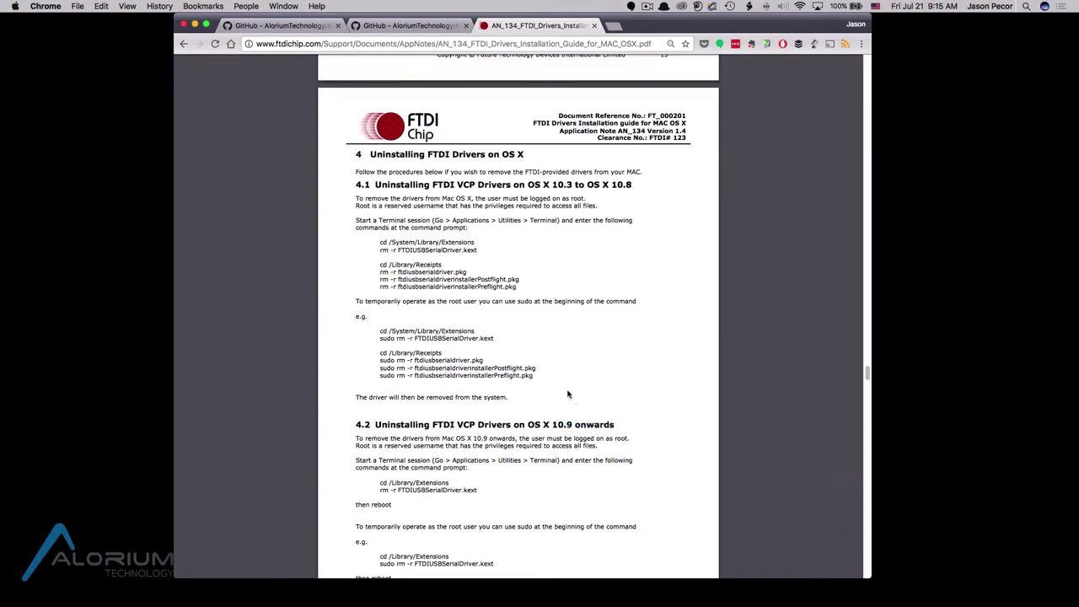
pyautogui.scroll(-3, 568, 393)
pyautogui.scroll(-3, 568, 394)
pyautogui.scroll(-2, 522, 253)
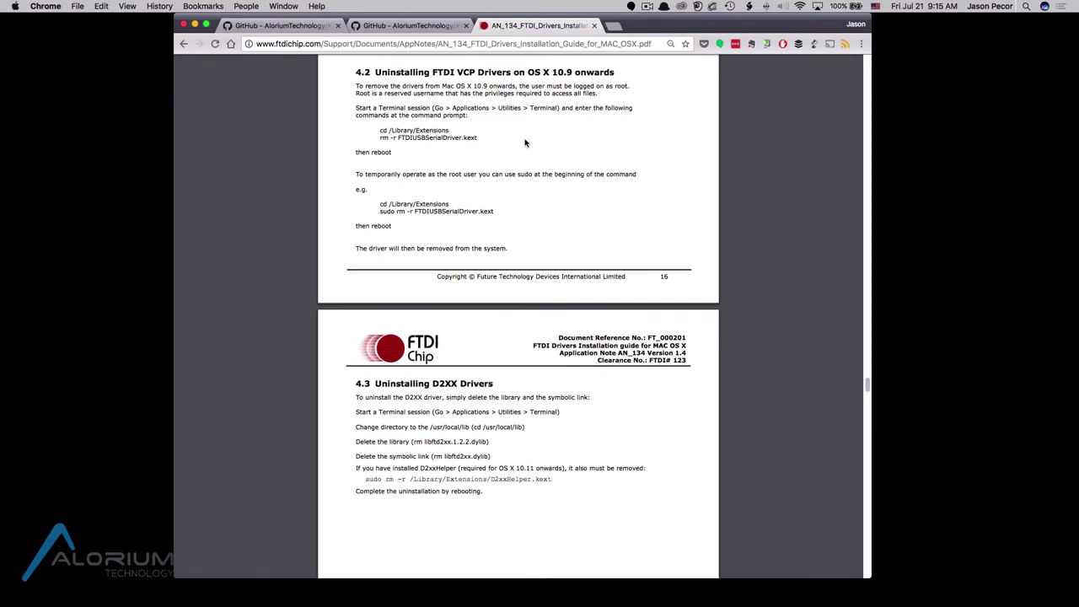
pyautogui.scroll(3, 524, 144)
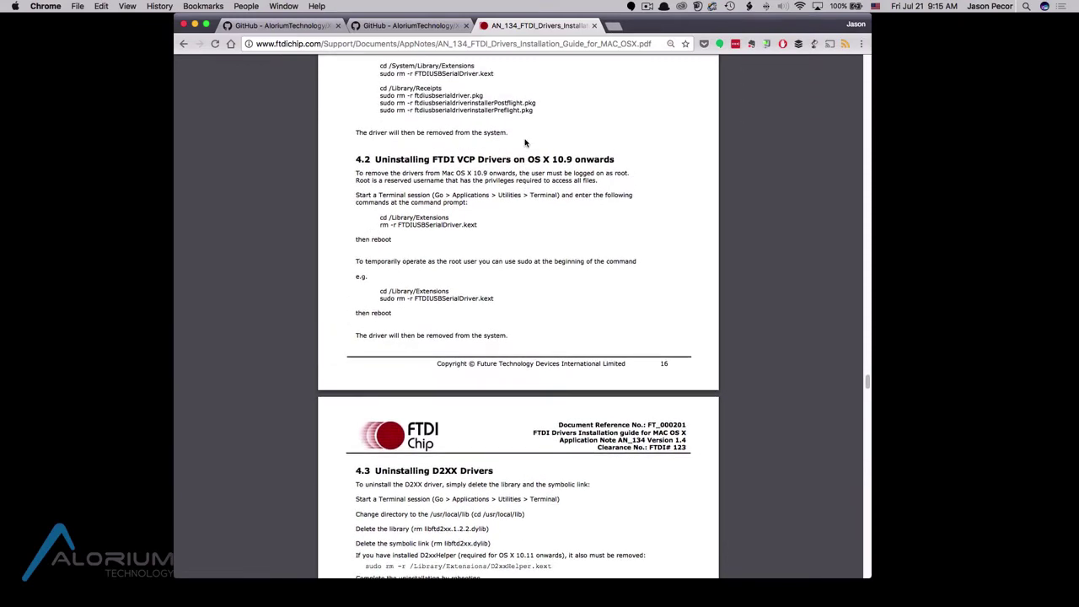
pyautogui.scroll(5, 524, 144)
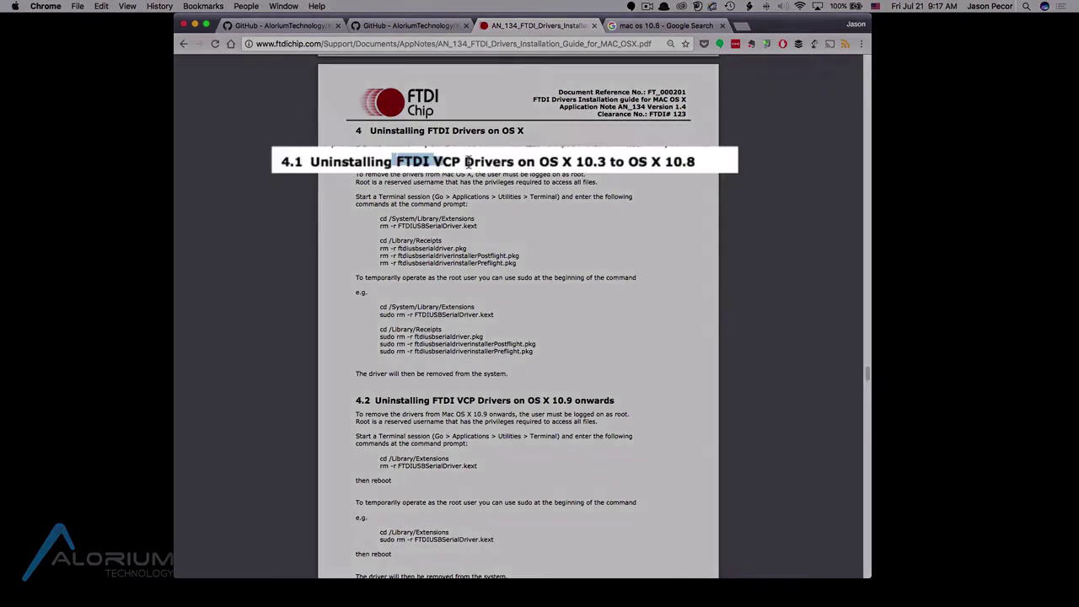
pyautogui.moveTo(415, 161); pyautogui.dragTo(635, 162)
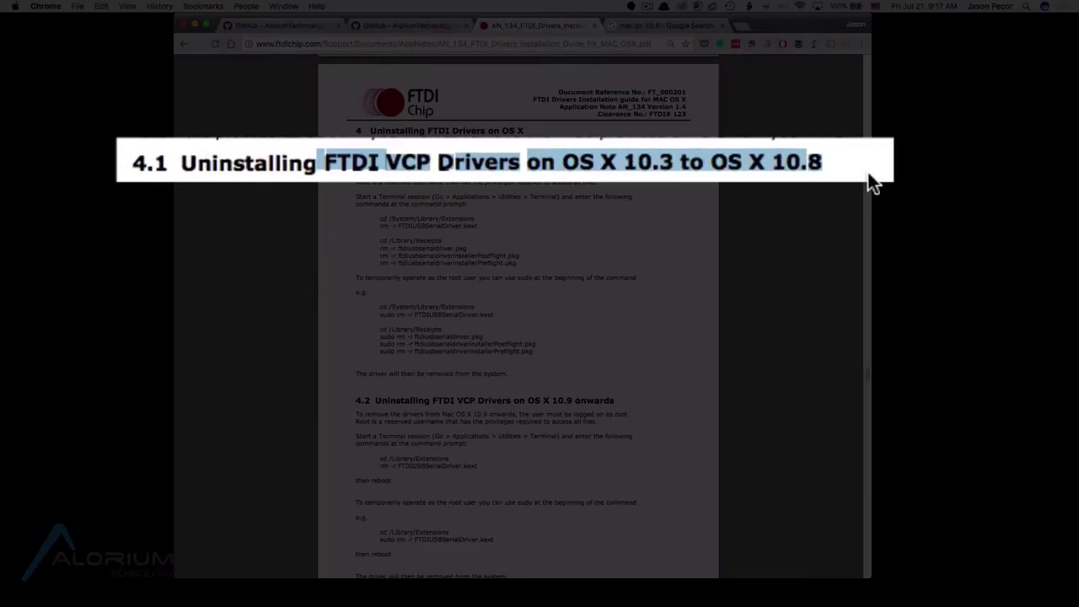
pyautogui.click(868, 175)
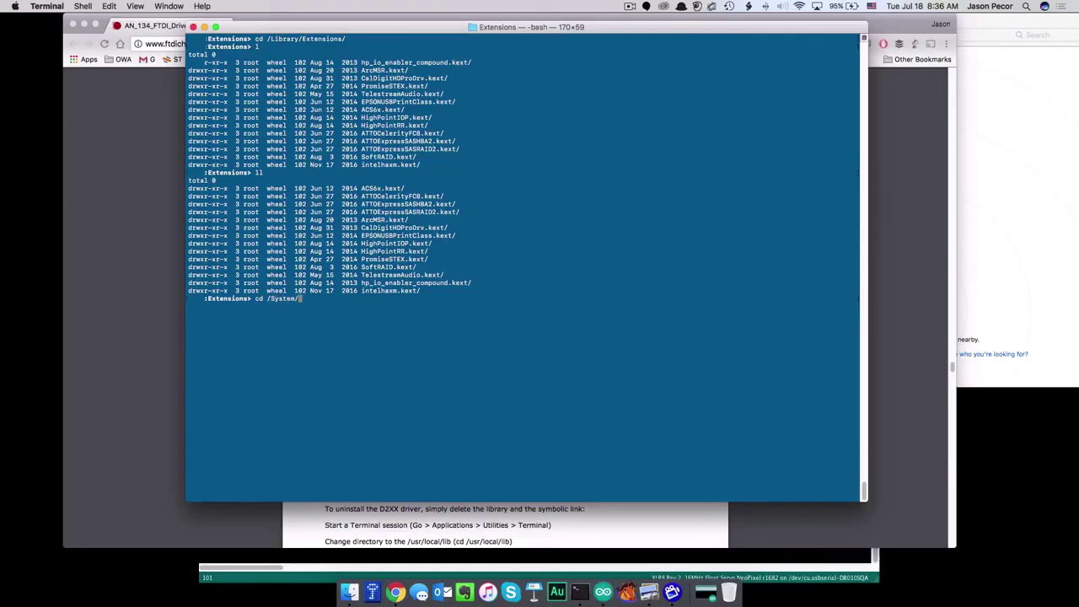
# Change into /System/Library/Extensions and list its contents with ll.
pyautogui.write('Library/Extensions/')
pyautogui.press('Return')
pyautogui.write('ll')
pyautogui.press('Return')
# Scroll up the listing and highlight the FTDIUSBSerialDriver.kext entry.
pyautogui.scroll(5, 523, 266)
pyautogui.scroll(5, 522, 265)
pyautogui.scroll(5, 522, 266)
pyautogui.scroll(5, 523, 266)
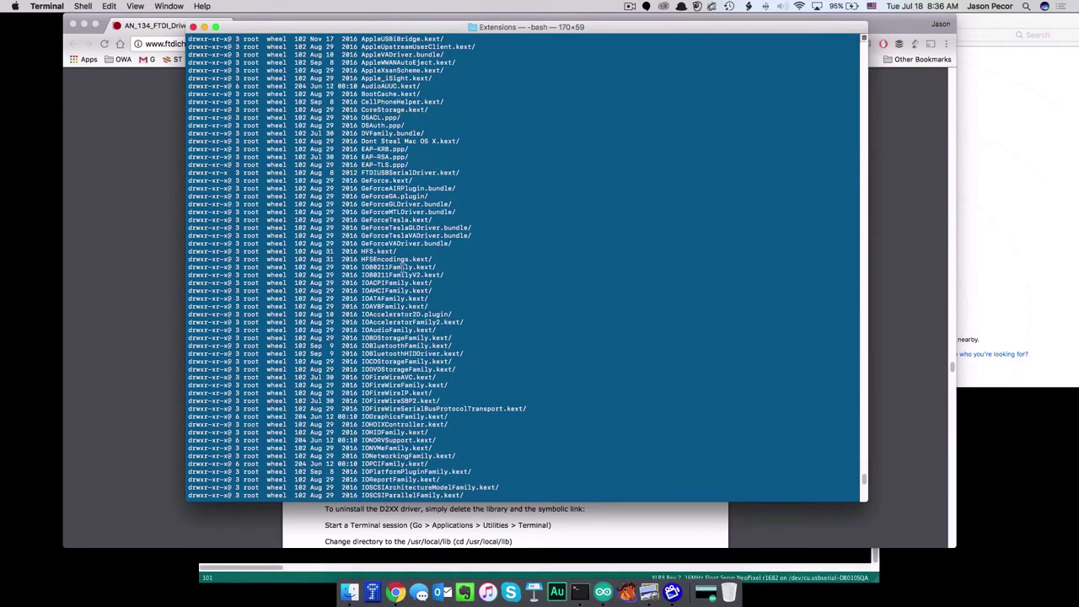
pyautogui.moveTo(464, 173); pyautogui.dragTo(183, 173)
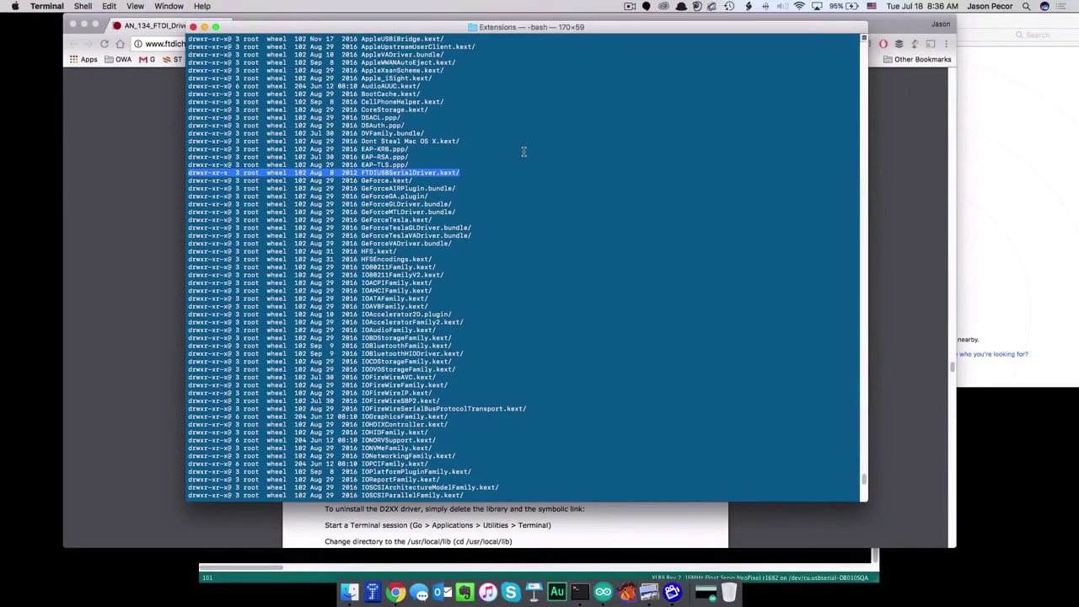
pyautogui.click(631, 182)
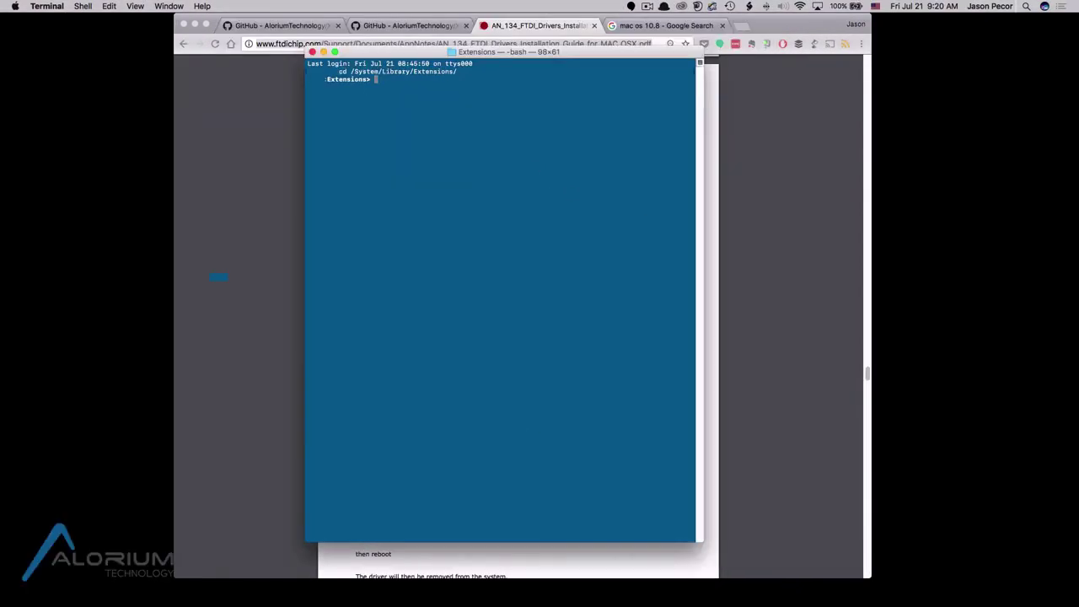
# List /System/Library/Extensions with ls and scroll back through the output.
pyautogui.write('ls')
pyautogui.press('Return')
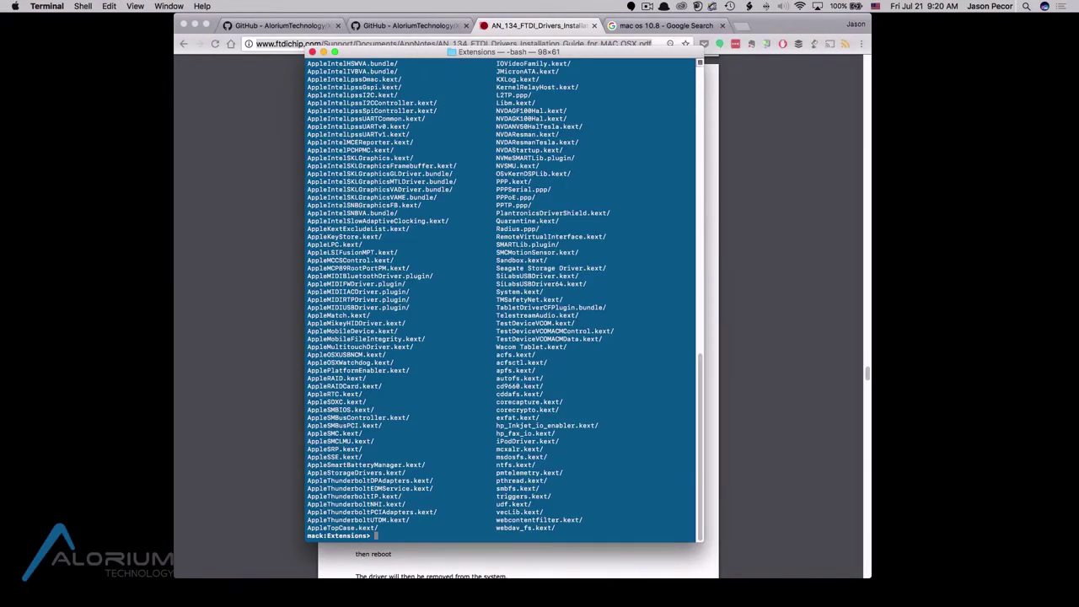
pyautogui.scroll(5, 603, 222)
pyautogui.scroll(5, 603, 222)
pyautogui.scroll(5, 602, 223)
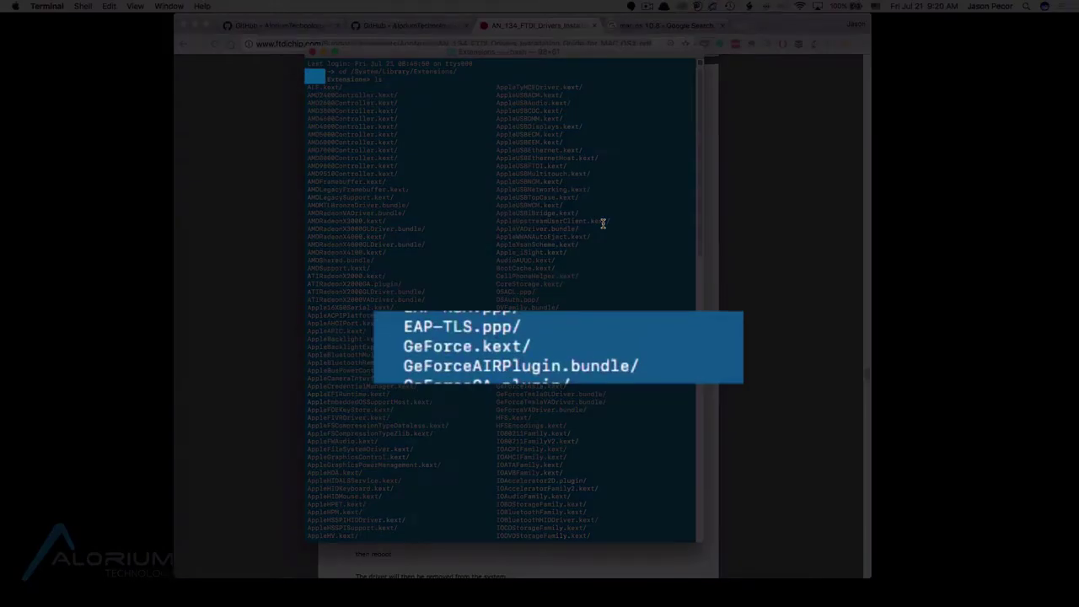
# Clear the terminal, change into /Library/Extensions, and list its kext folders with l and ll.
pyautogui.press('super+k')
pyautogui.write('cd /Li')
pyautogui.press('Tab')
pyautogui.write('E')
pyautogui.press('Tab')
pyautogui.press('Return')
pyautogui.write('l')
pyautogui.press('Return')
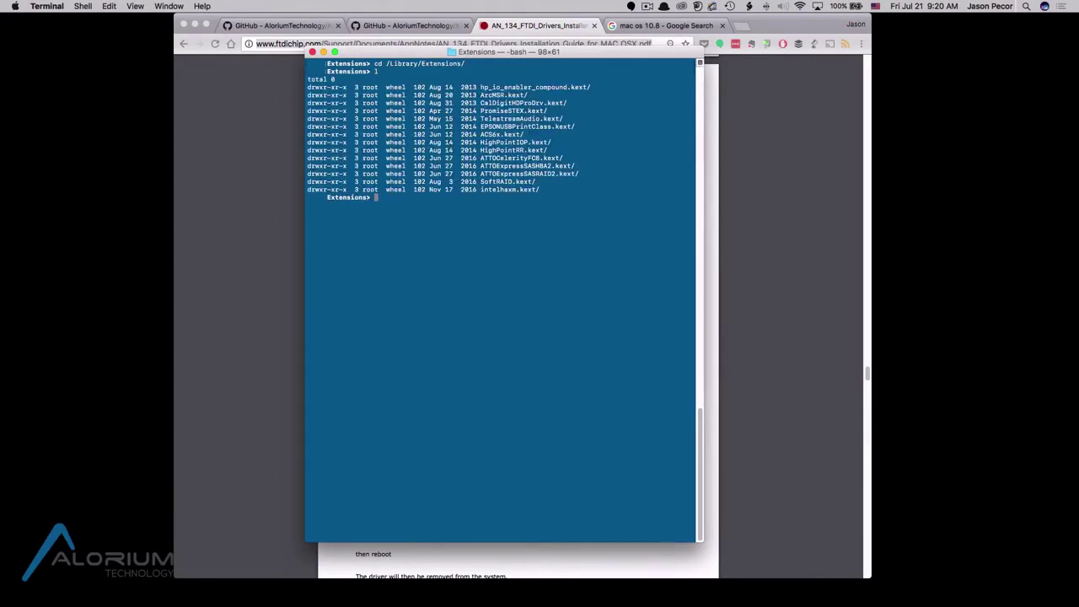
pyautogui.write('ll')
pyautogui.press('Return')
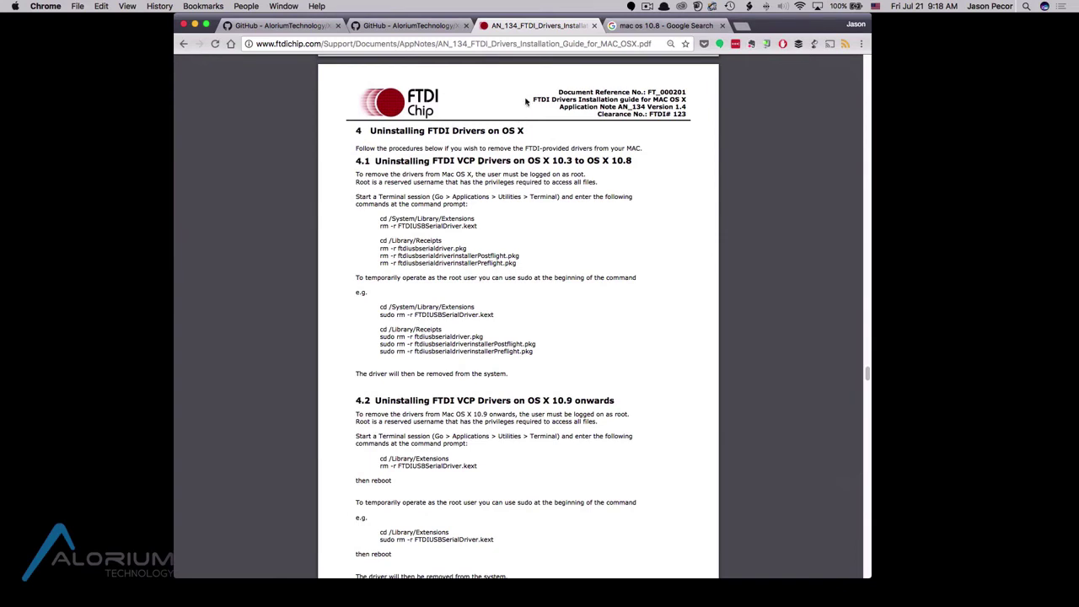
pyautogui.click(529, 44)
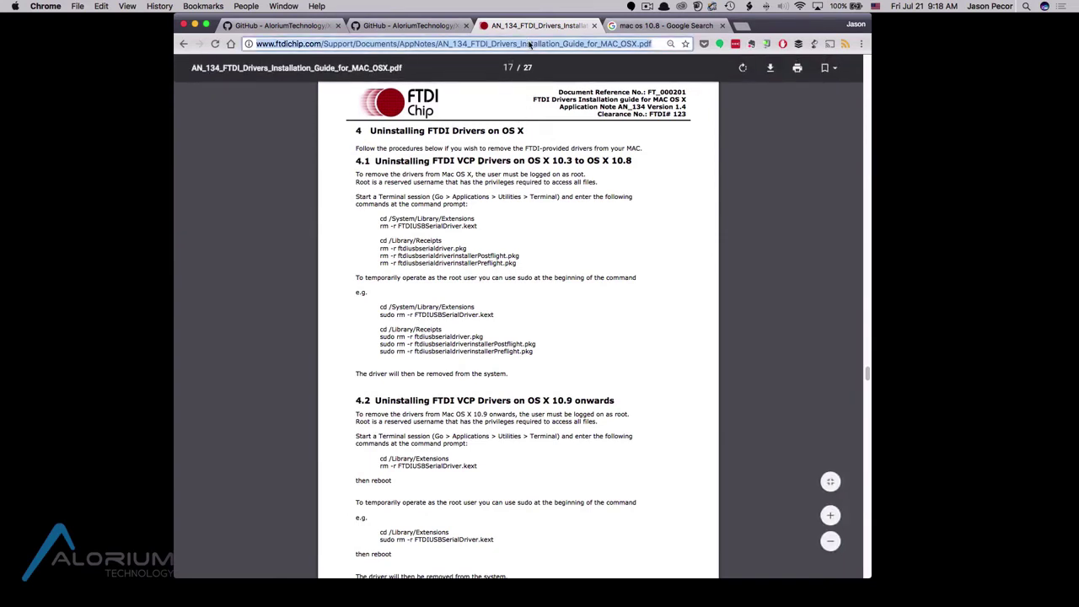